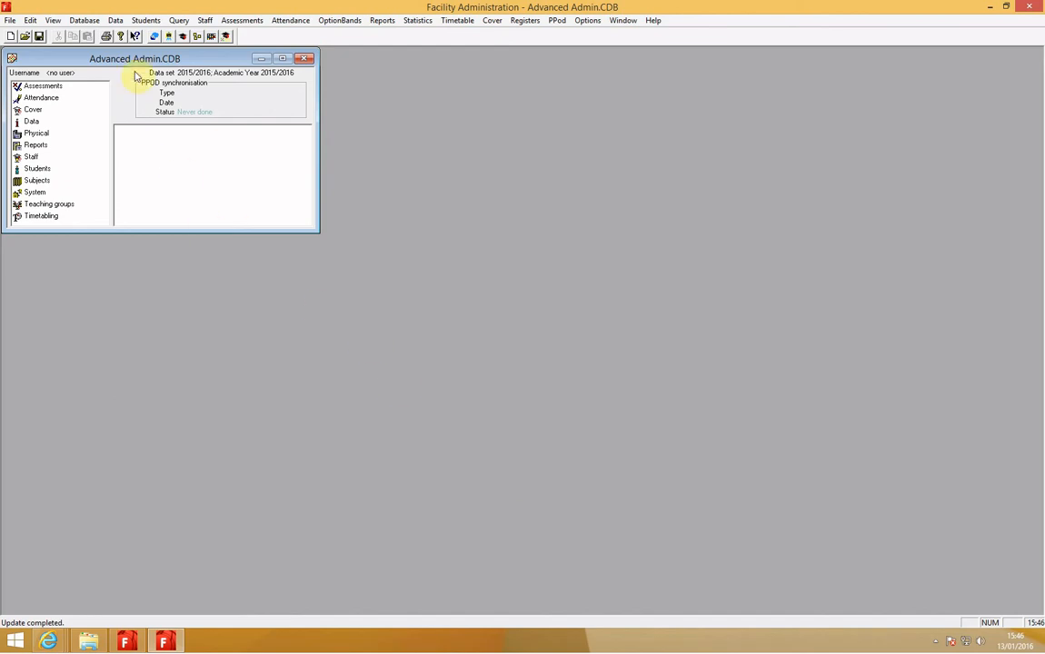
- Run the process that creates or updates teaching groups from timetable events, using the Full Timetable filter
click(116, 22)
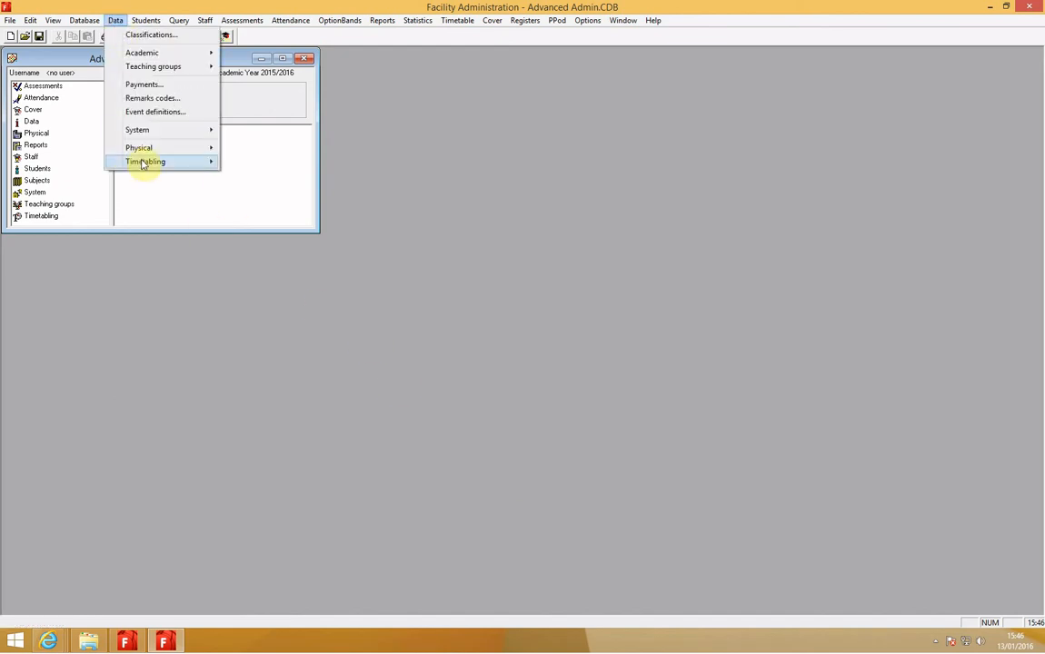
mouse_move(169, 162)
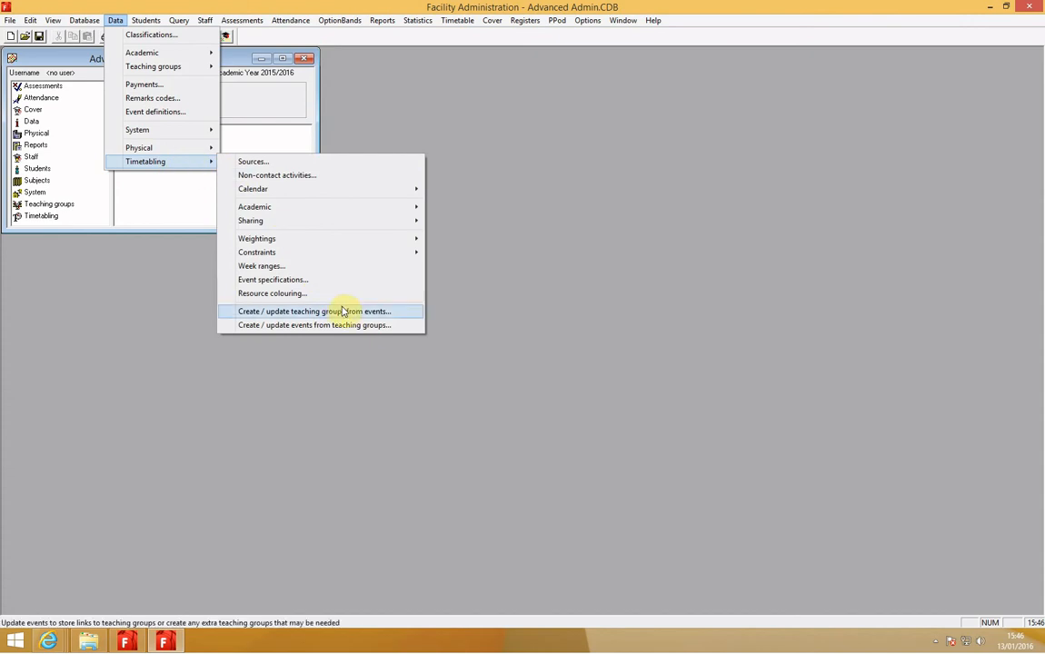
click(398, 312)
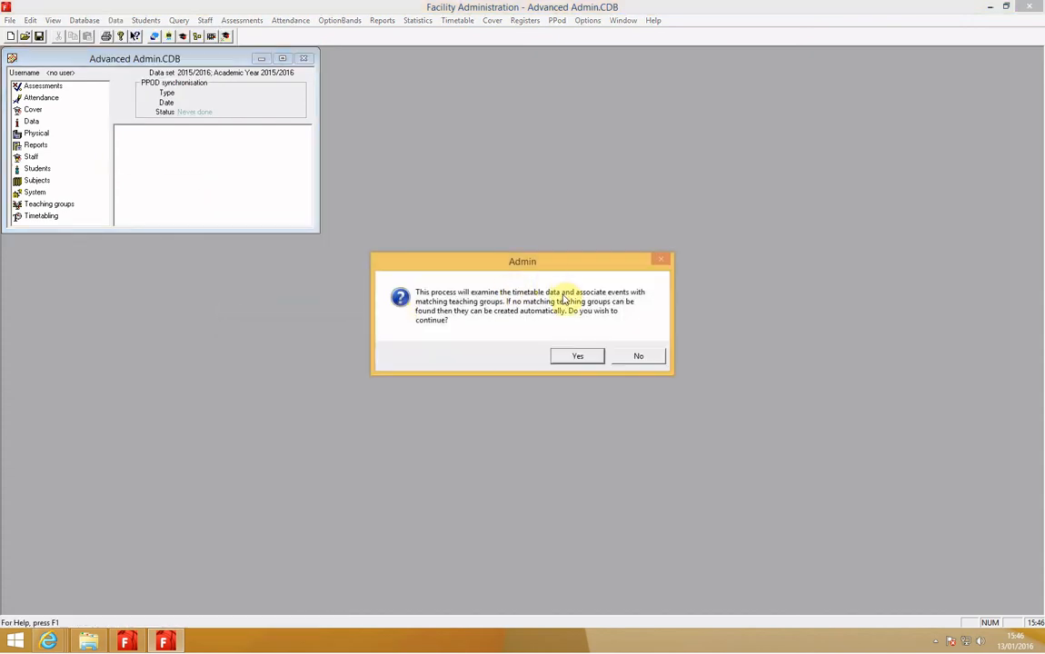
click(570, 356)
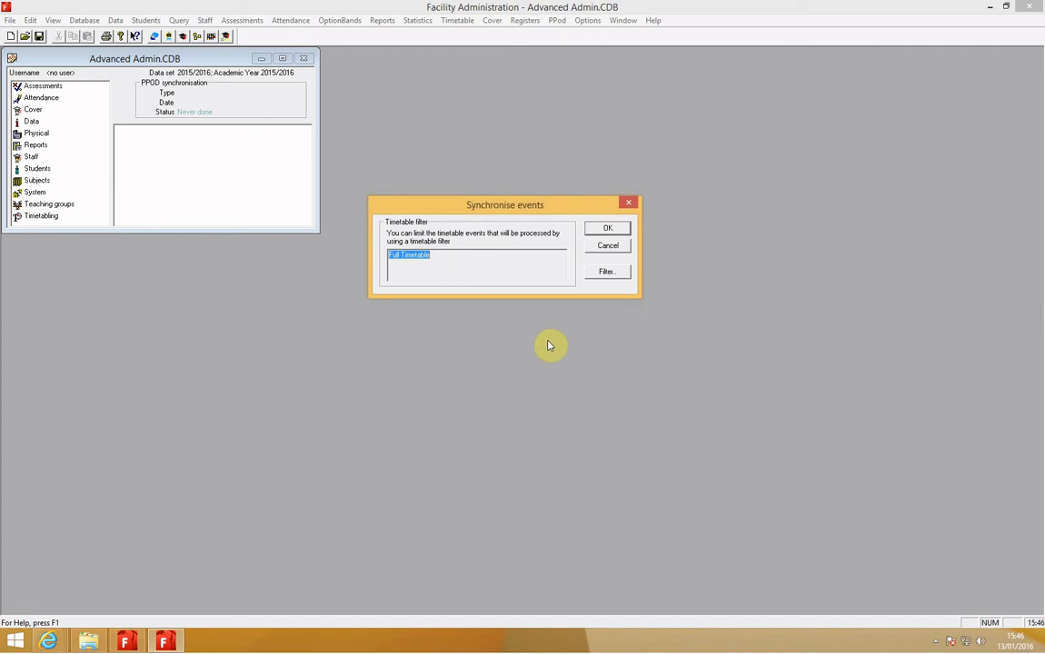
click(462, 265)
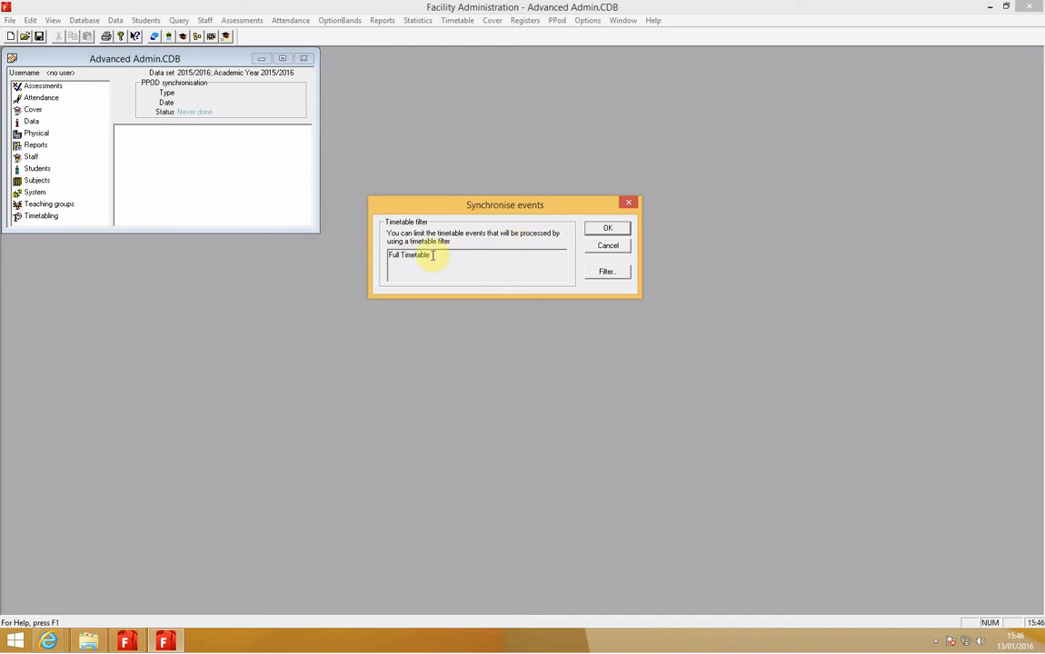
click(600, 230)
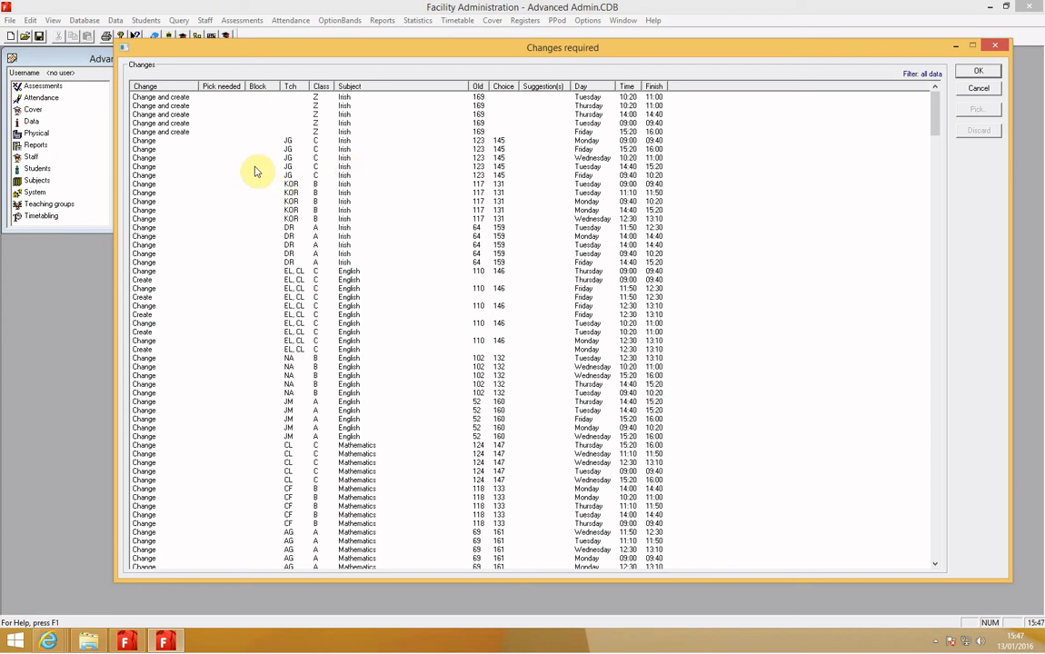
- Sort the required changes by Pick needed, discard all Computer Studies rows marked Y, and accept the remaining changes
click(231, 88)
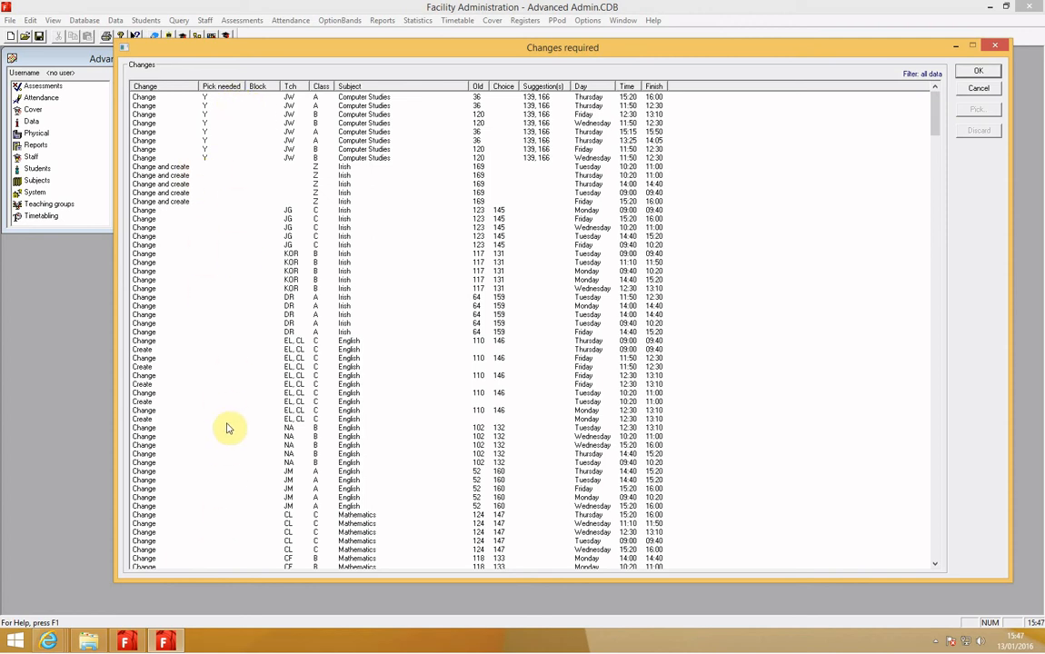
click(203, 97)
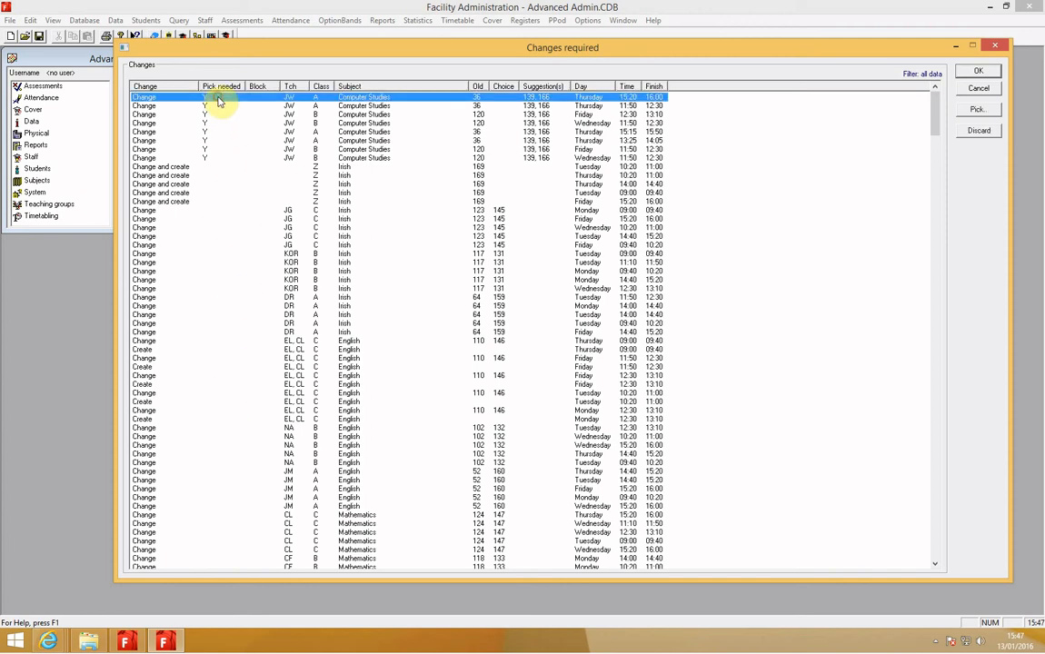
shift+click(207, 157)
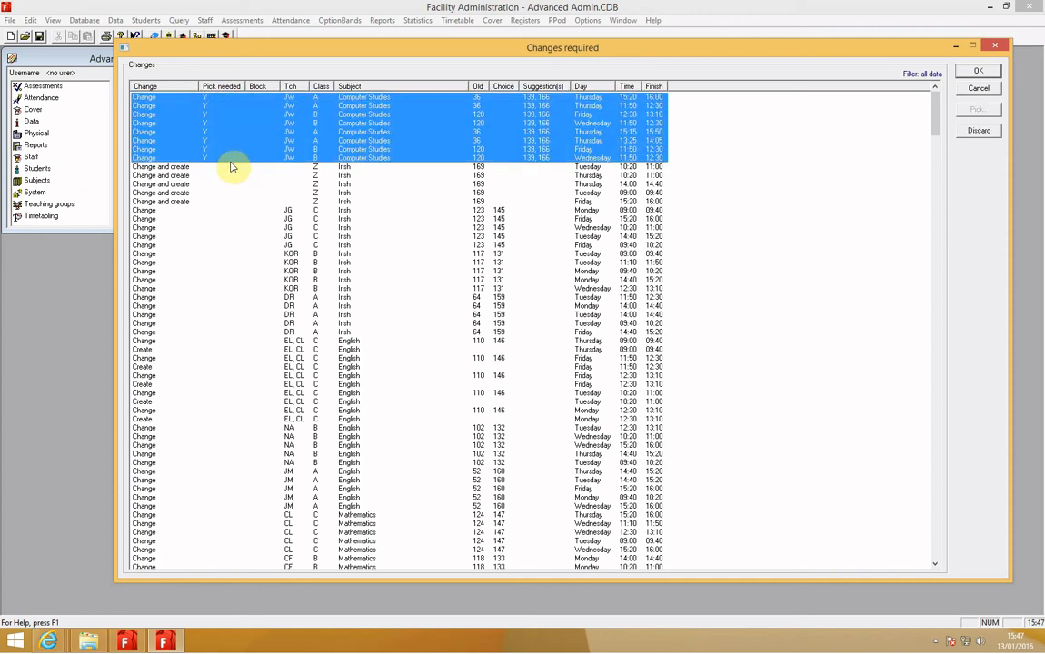
click(967, 132)
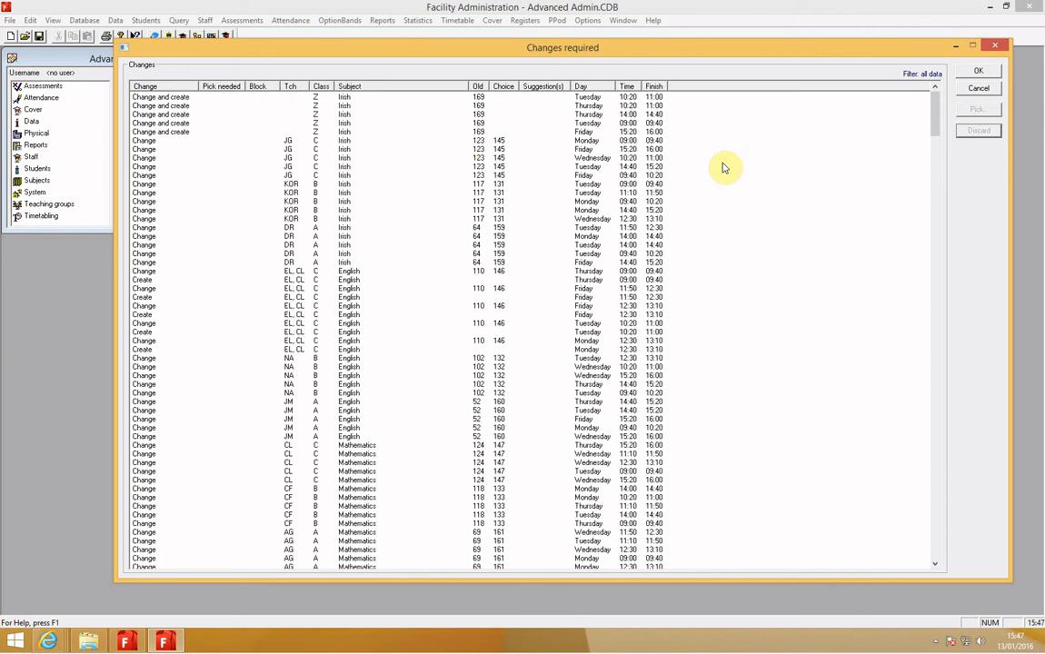
click(978, 71)
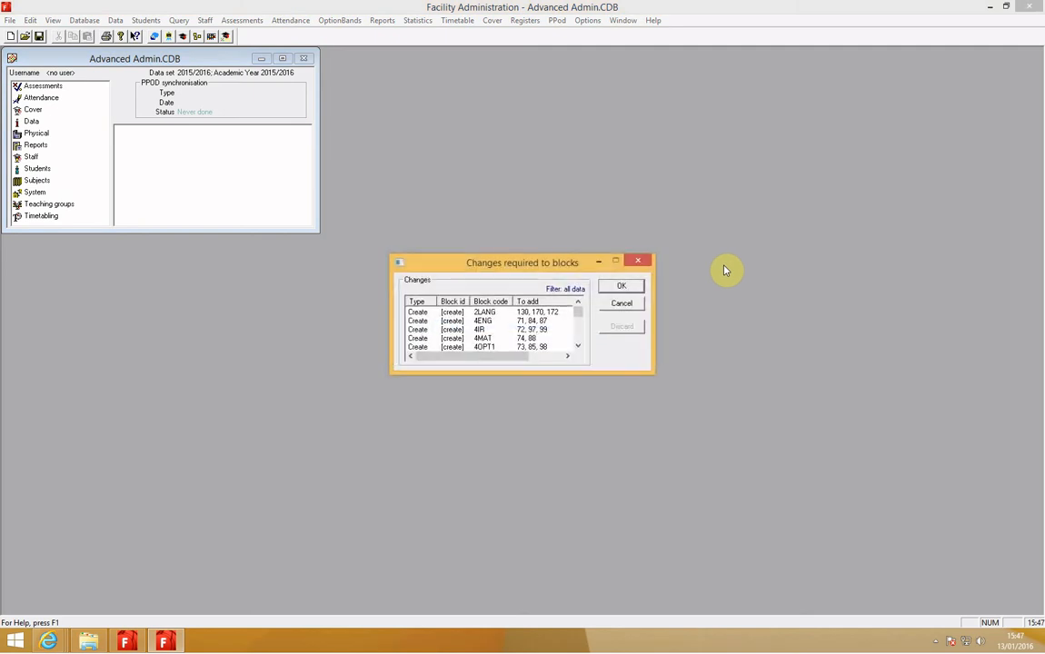
- Enlarge the list of required block changes to review it, then accept both the block changes and the limited-link block changes
drag(539, 261, 472, 161)
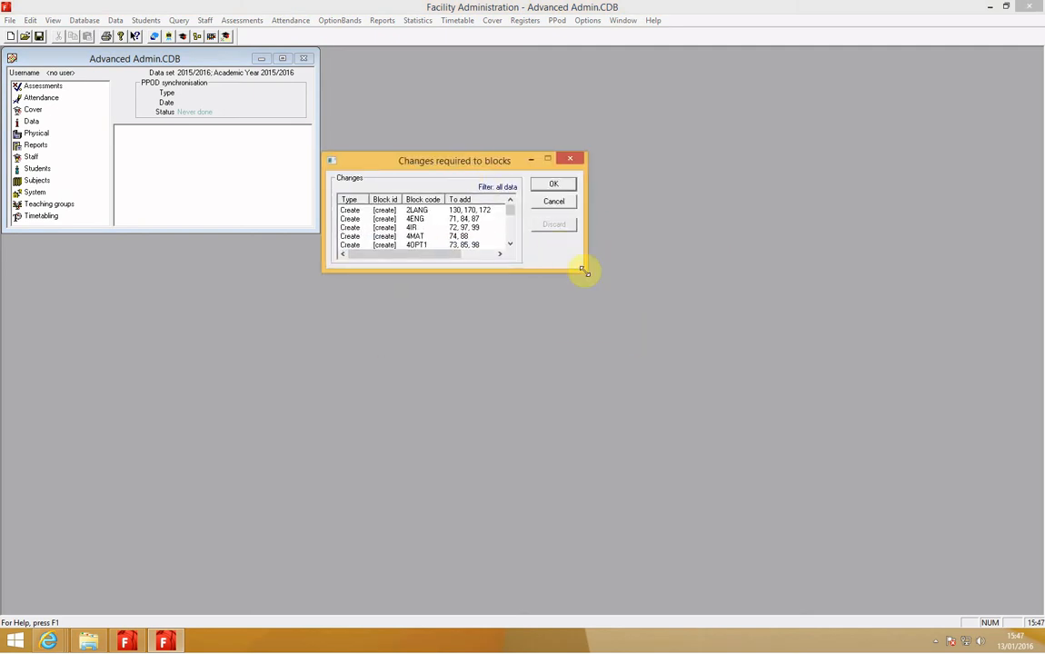
drag(585, 269, 656, 382)
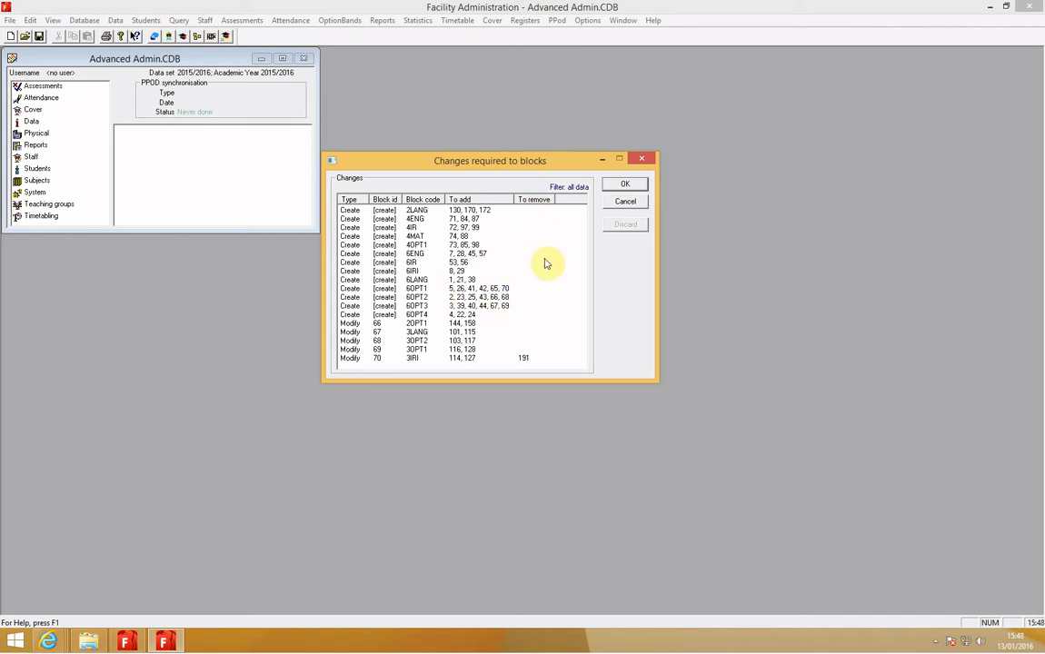
click(624, 185)
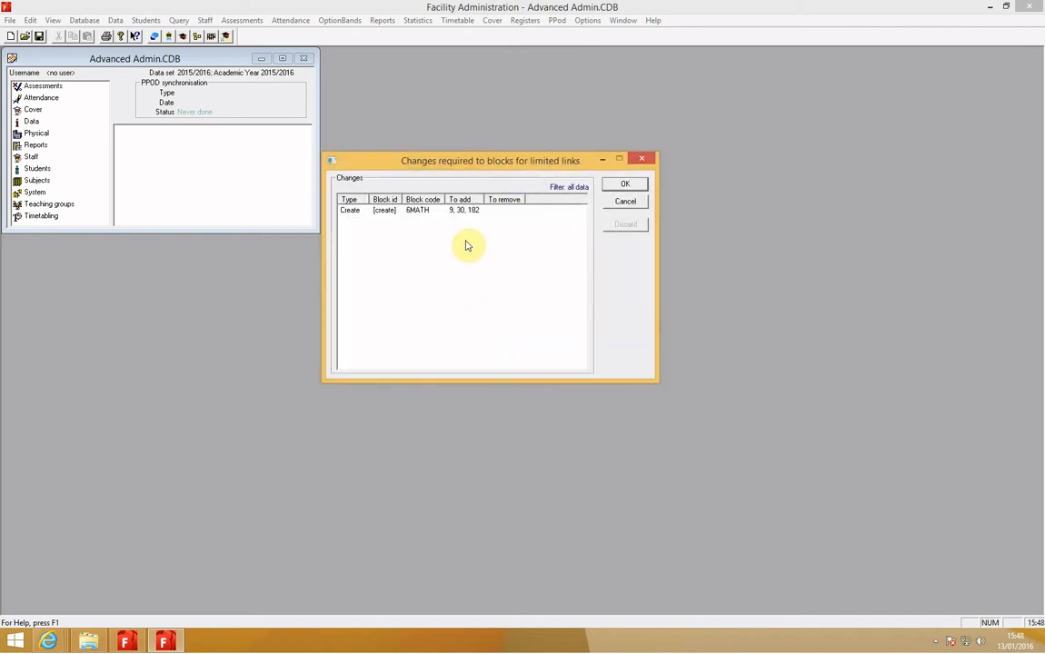
click(618, 185)
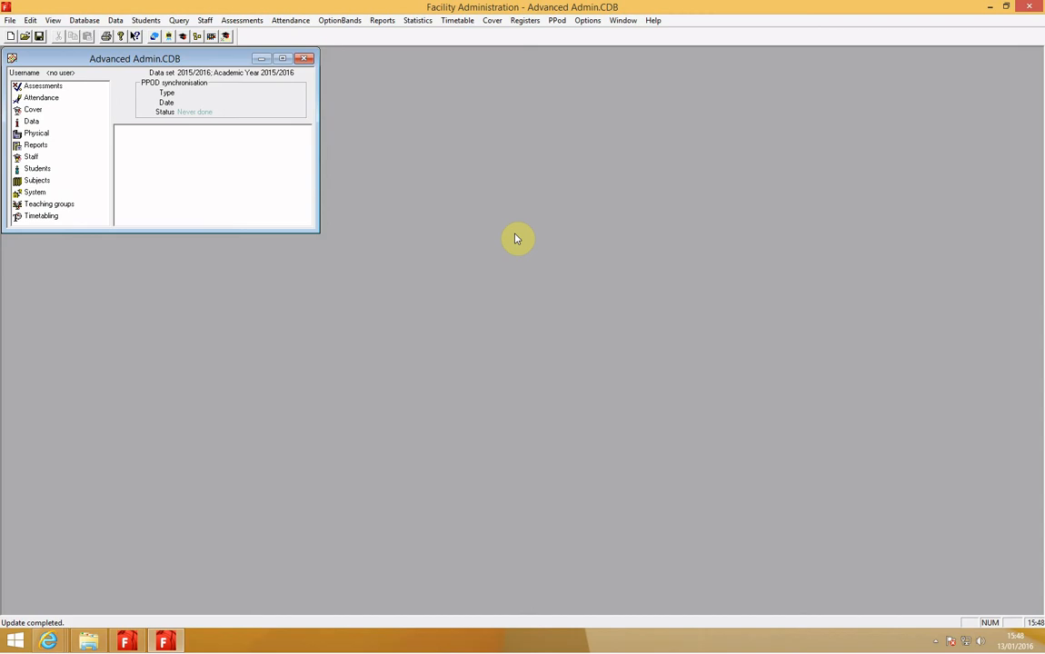
- Rerun the creation and update of teaching groups from events for the full timetable to bring back the discarded changes
click(115, 20)
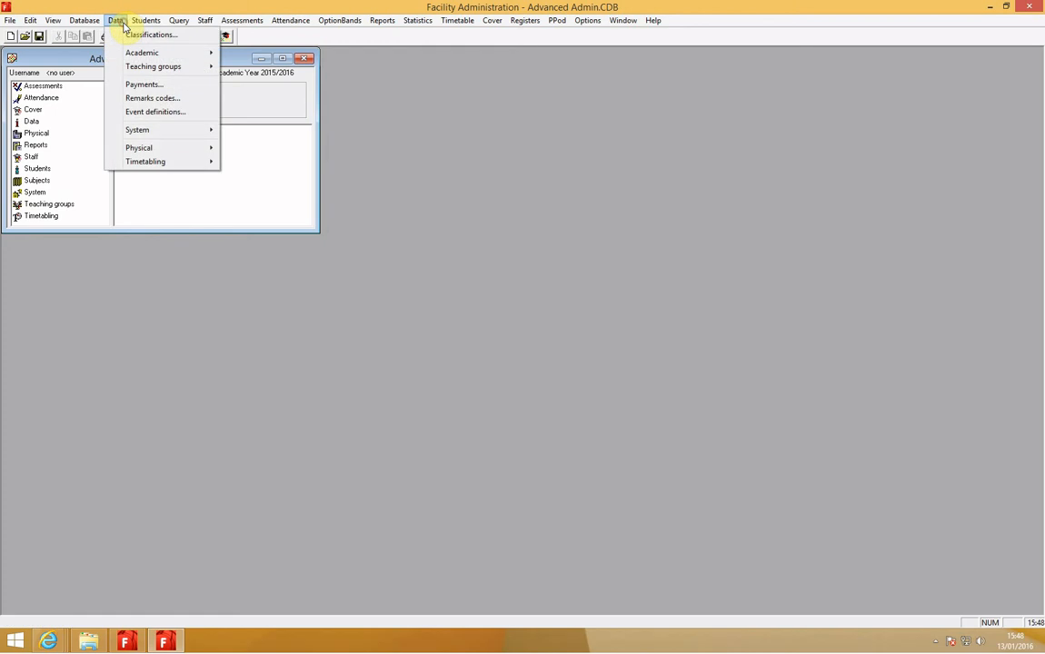
mouse_move(169, 165)
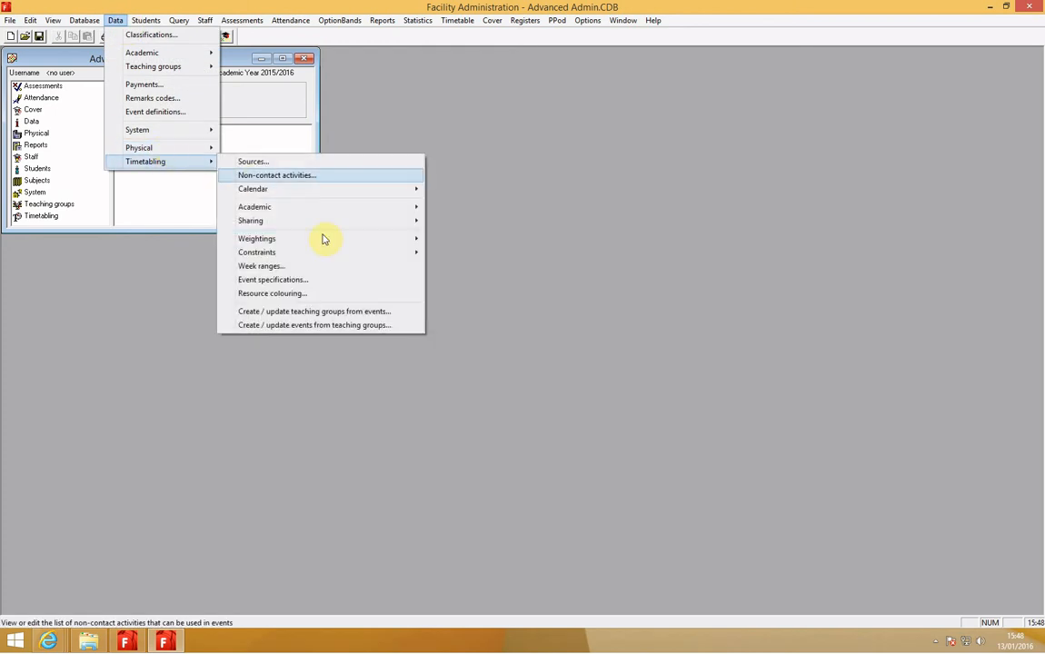
click(333, 316)
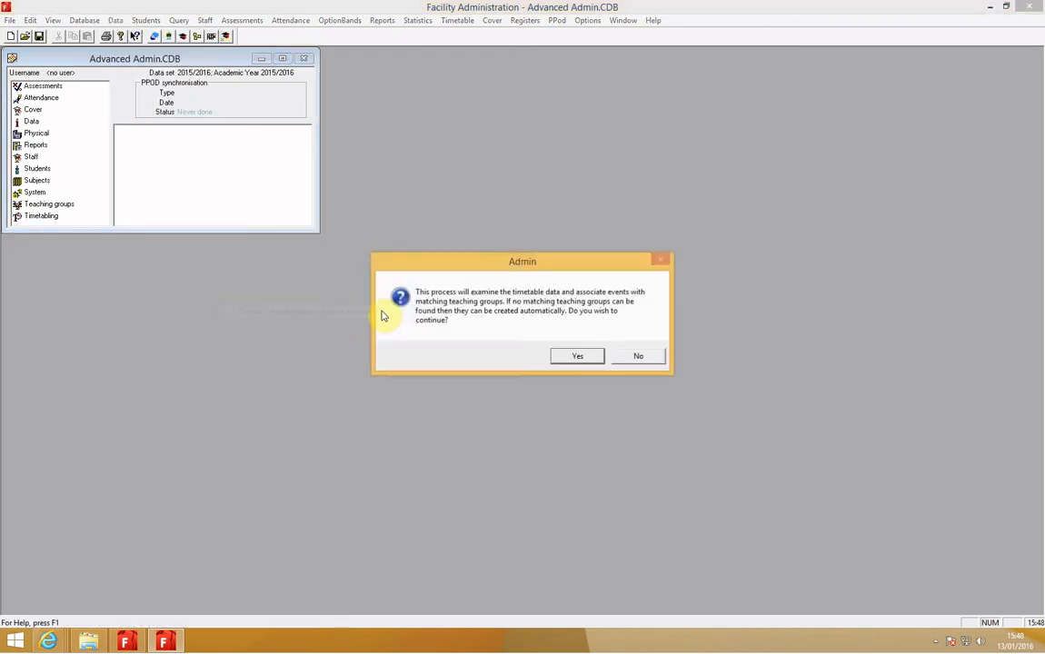
click(571, 354)
click(608, 227)
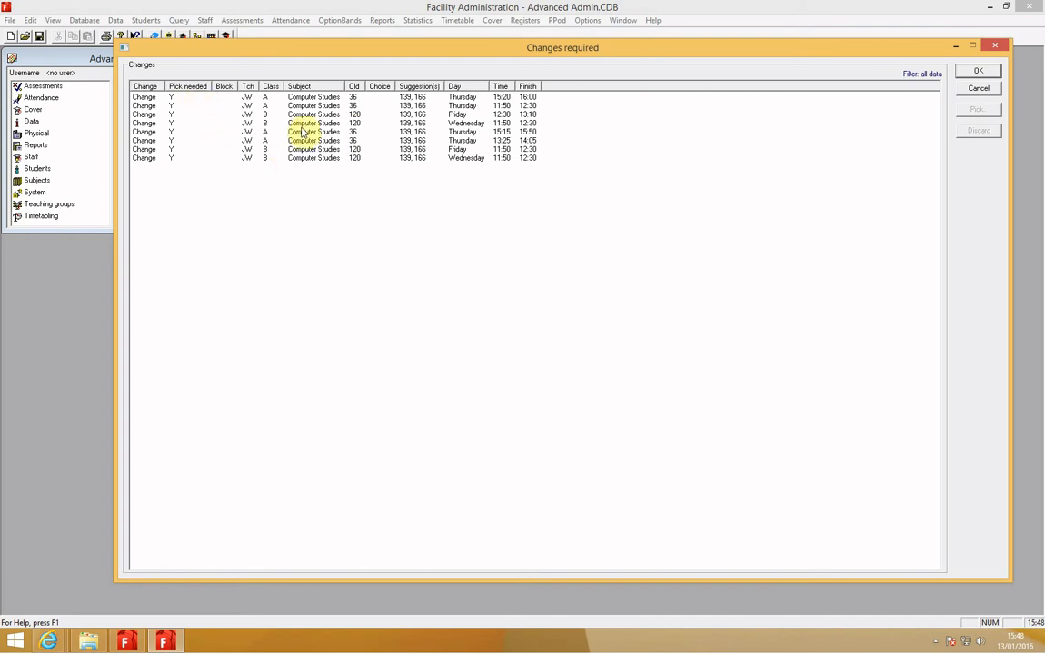
- For the class A Computer Studies change on Thursday at 15:20, sort the matching groups by code, check group 166's students and pick that group
click(289, 96)
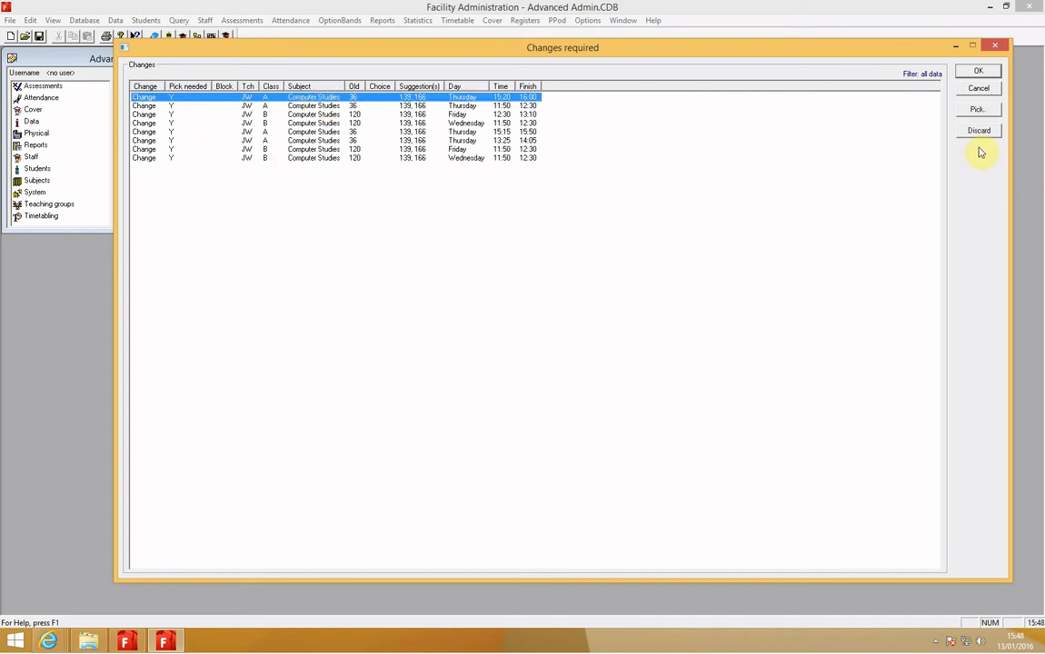
double_click(321, 98)
drag(523, 189, 458, 160)
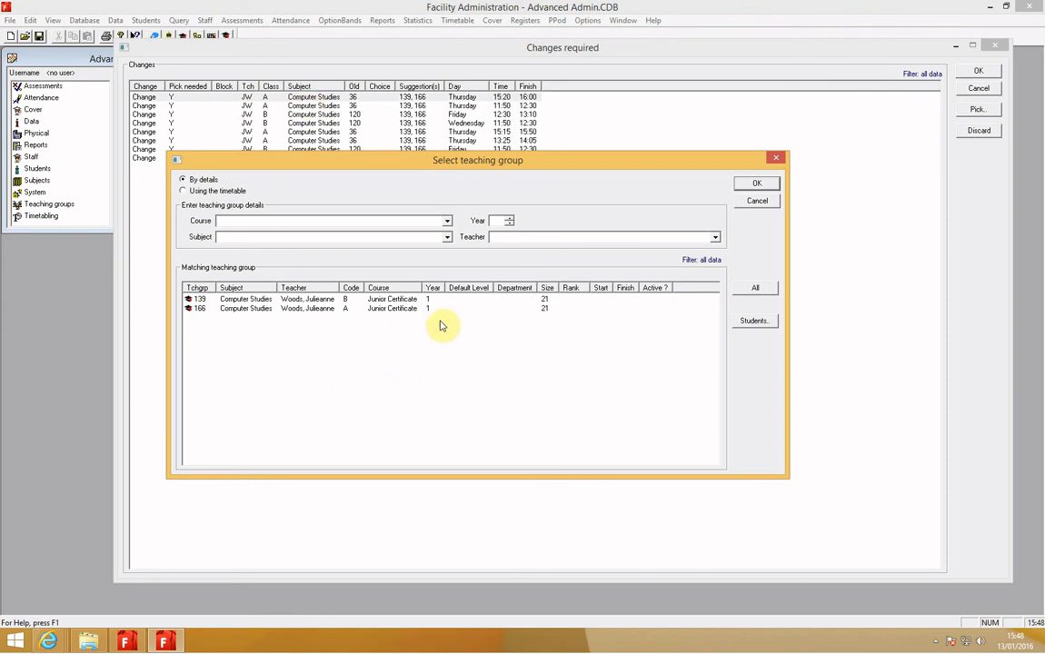
click(351, 288)
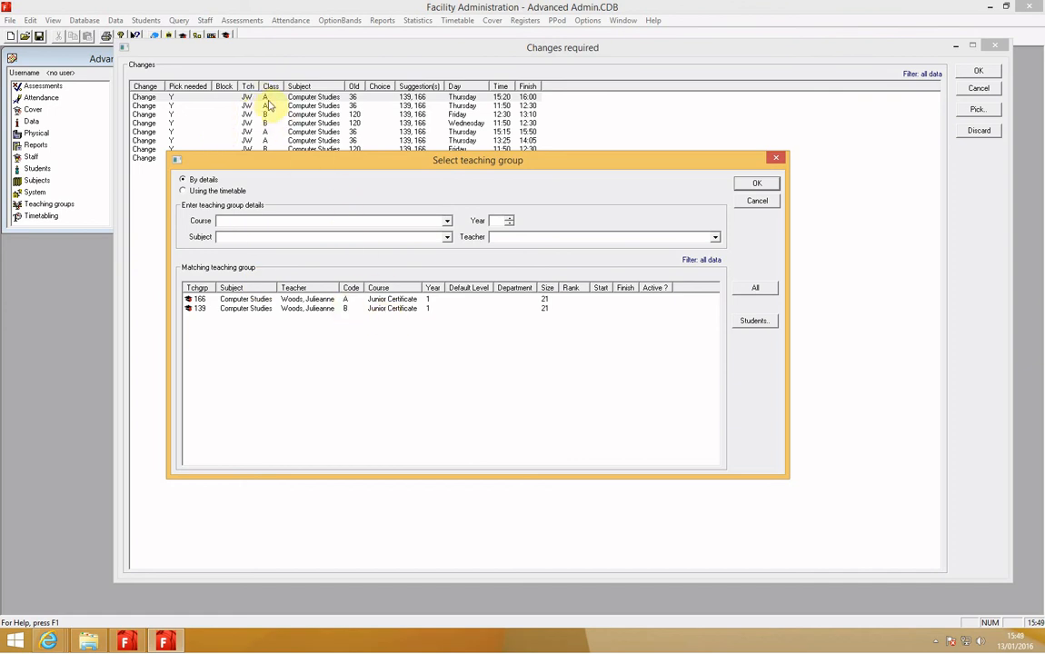
click(346, 300)
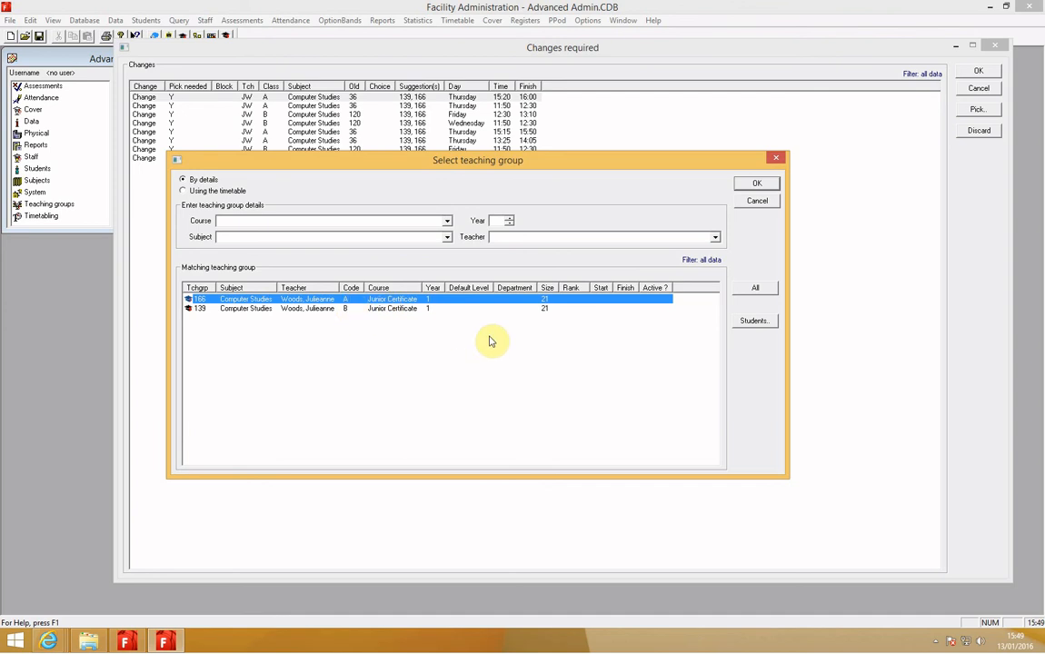
click(754, 321)
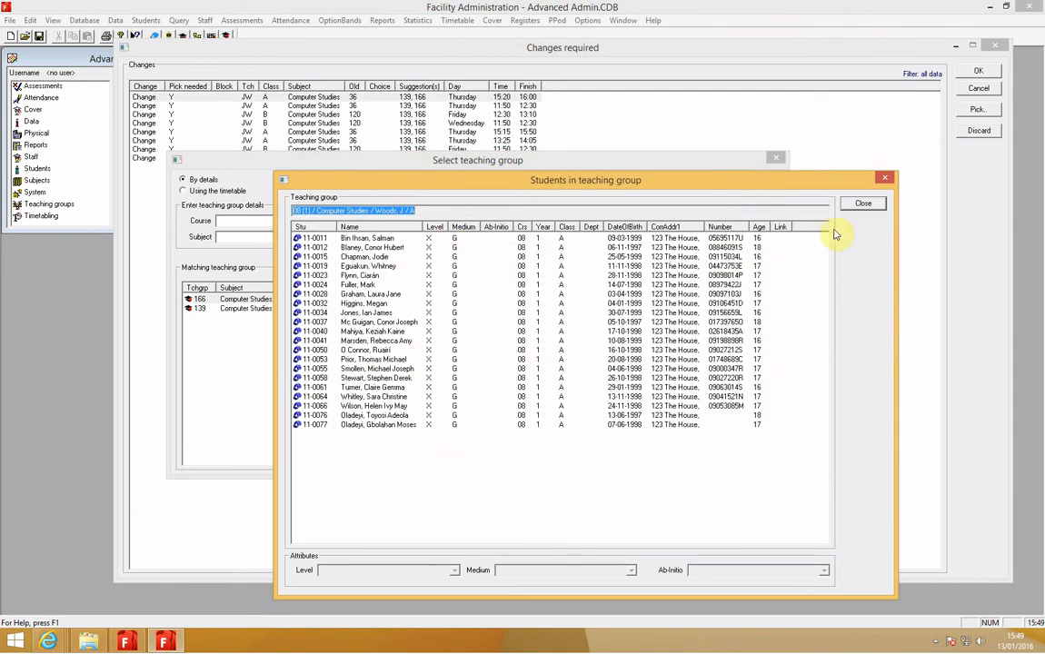
click(862, 205)
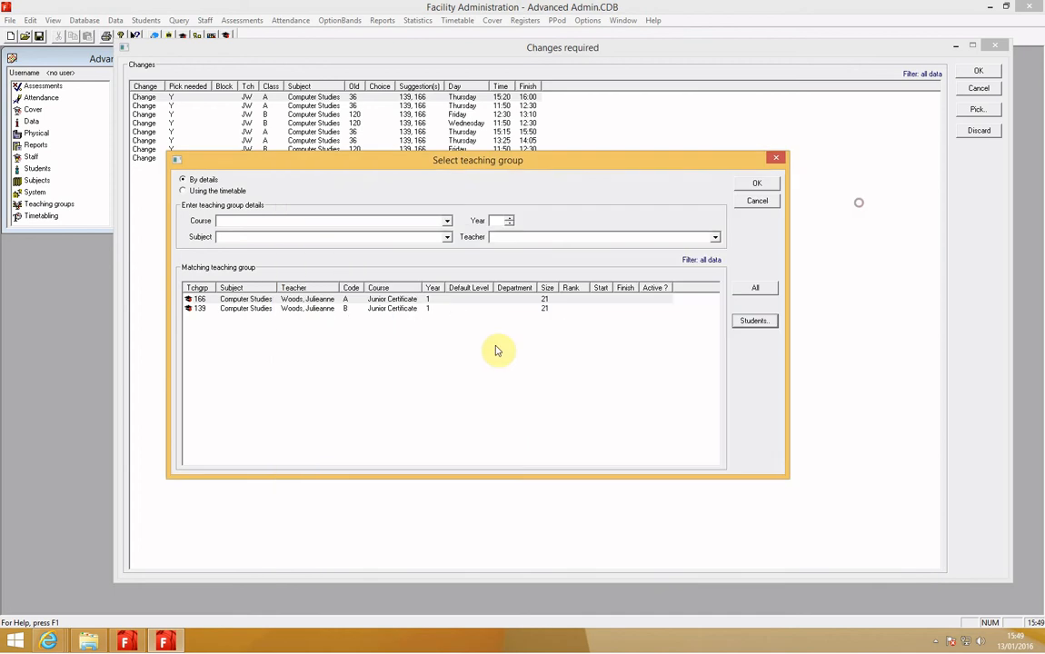
click(314, 299)
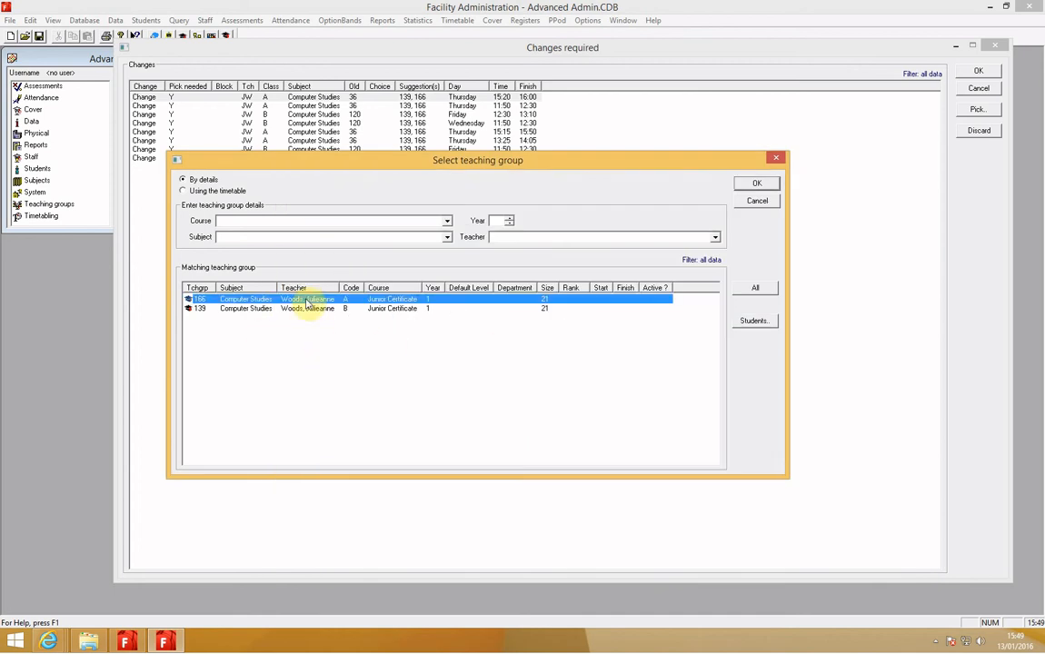
click(755, 185)
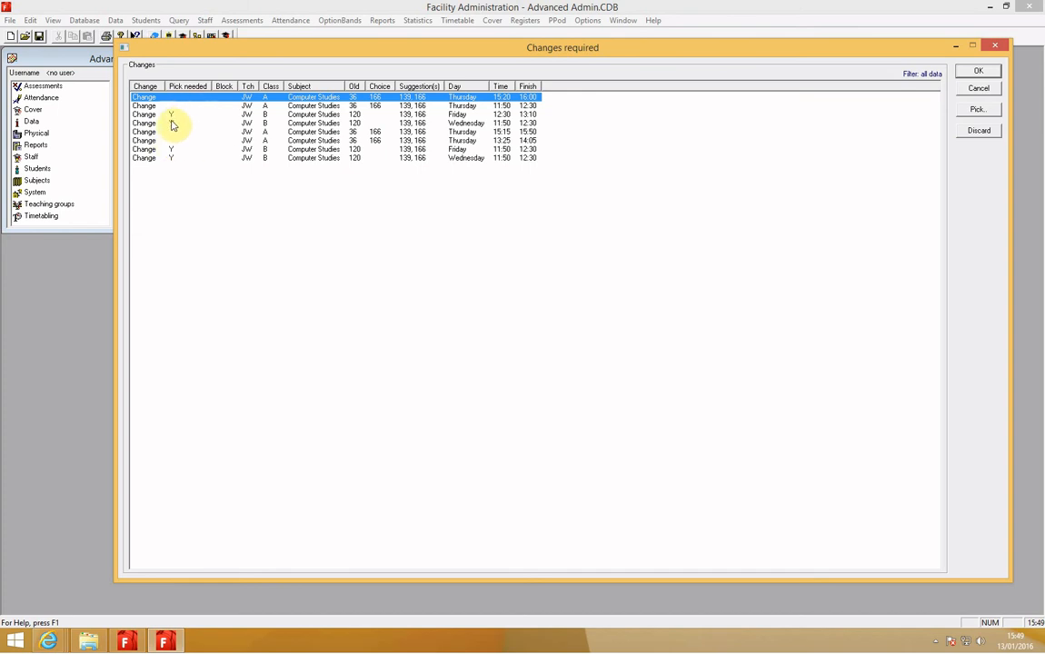
- Pick teaching group 139 for the class B Computer Studies change on Friday at 12:30
click(176, 116)
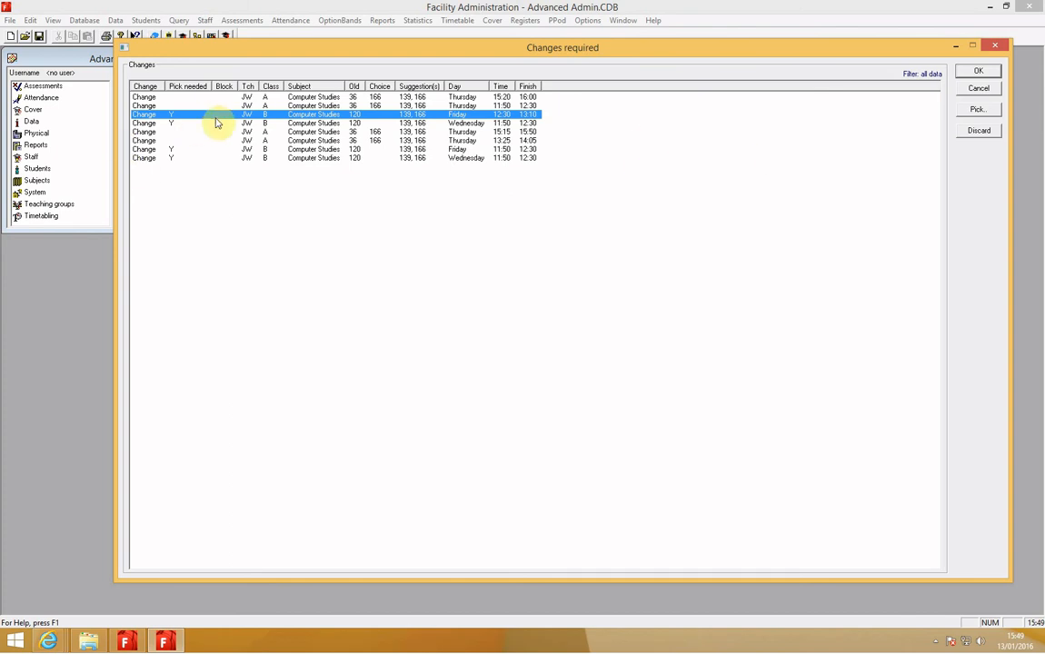
click(978, 110)
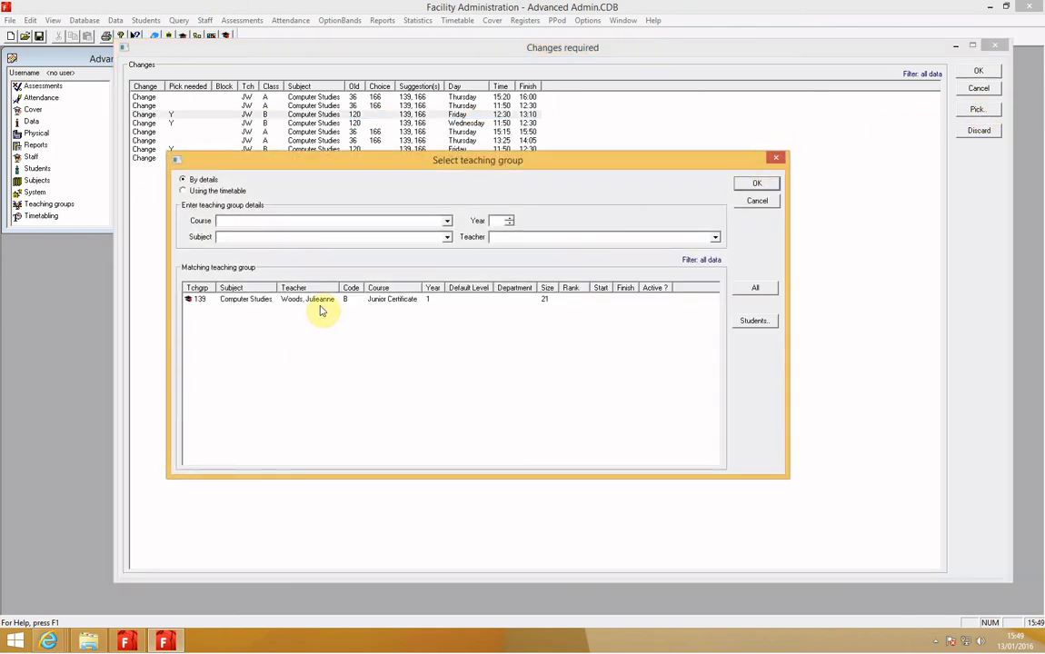
click(319, 301)
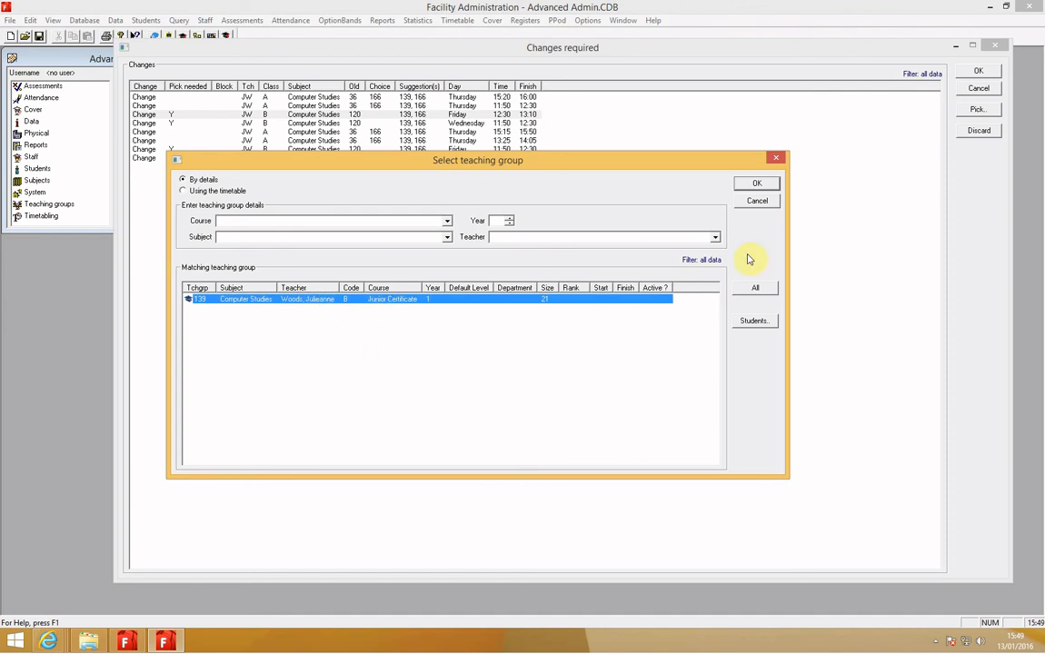
click(757, 183)
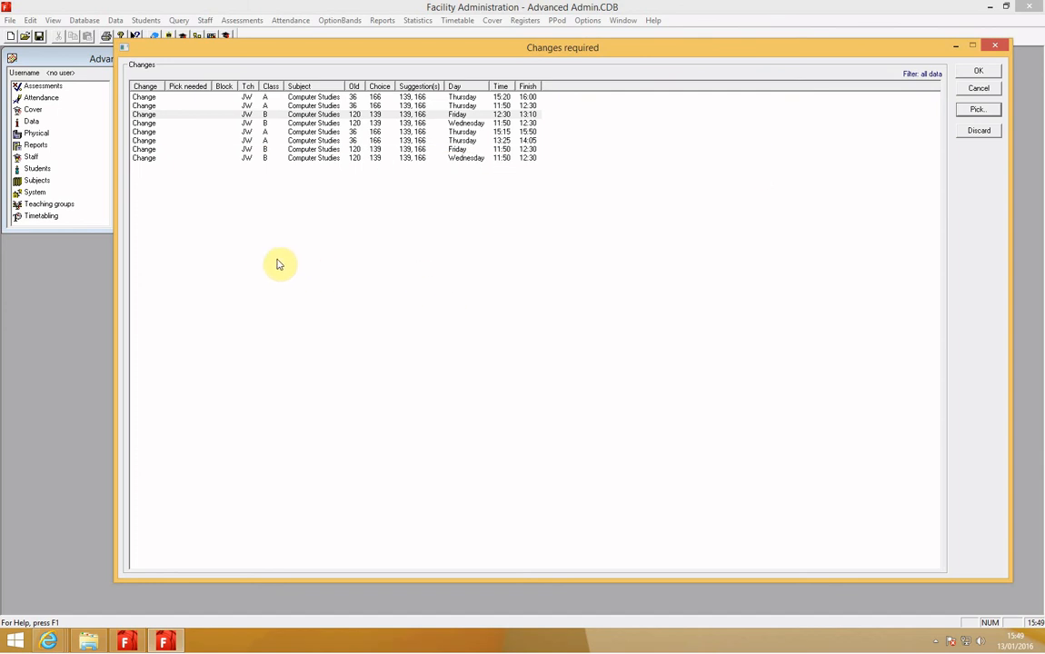
- Accept the Computer Studies changes and the resulting block modifications, and dismiss the limited-links notice
click(979, 72)
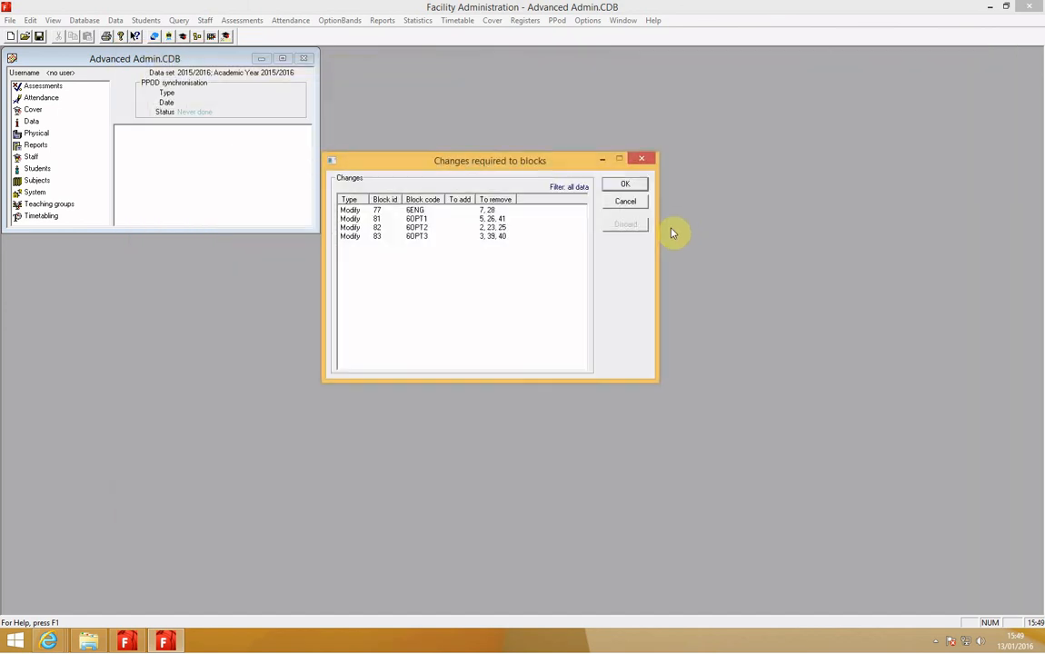
click(621, 187)
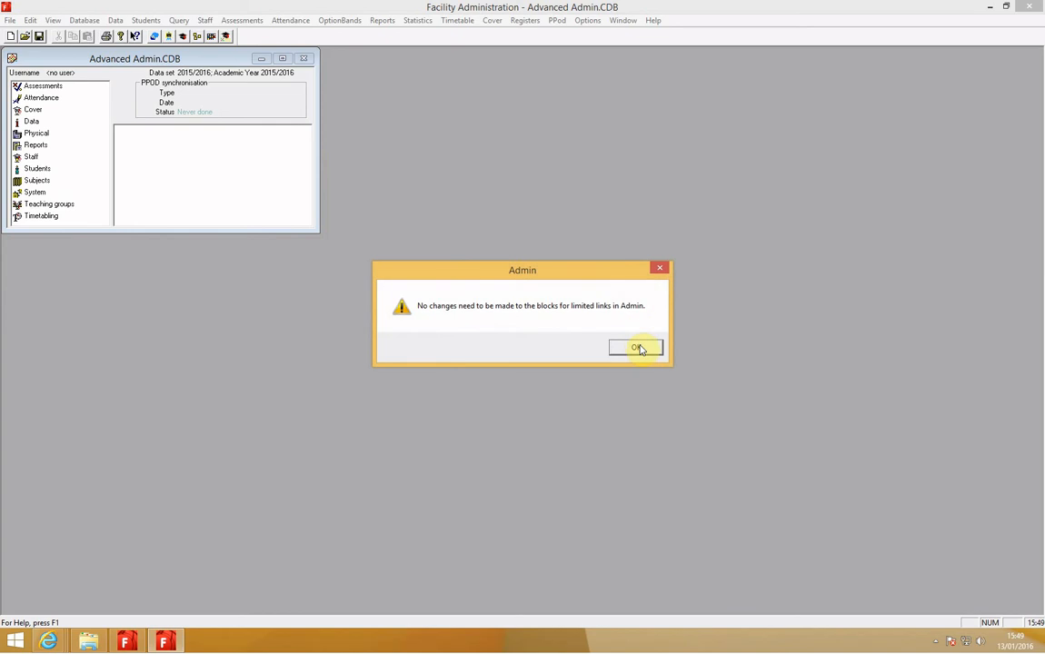
click(636, 346)
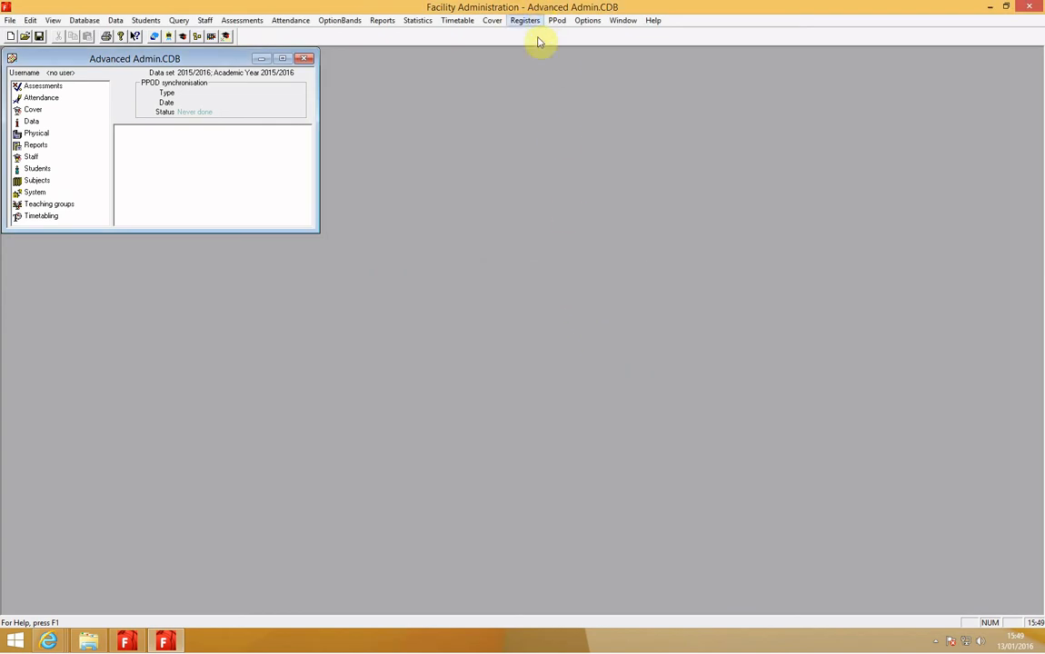